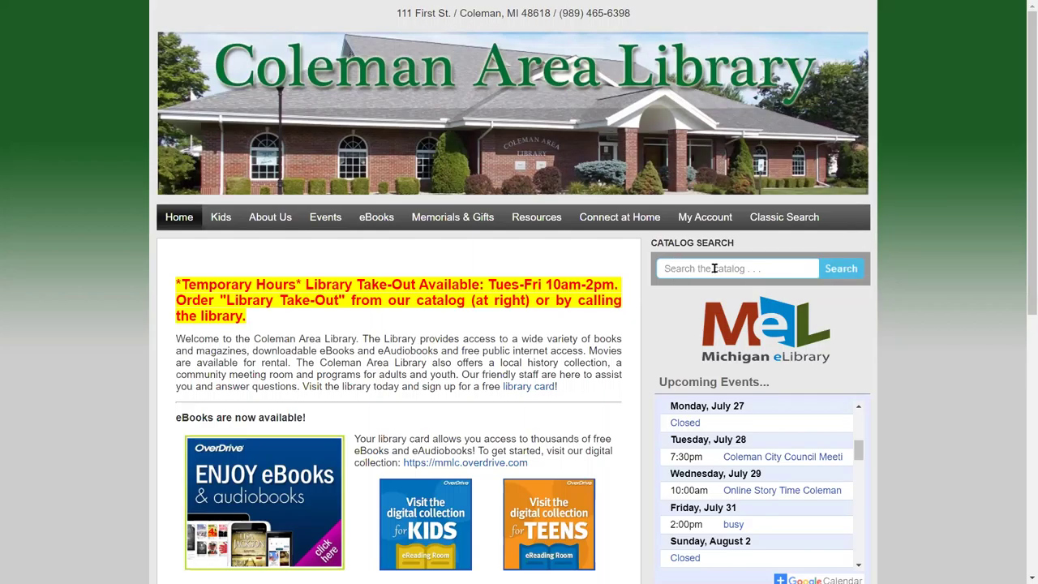
# Step: Search the catalog for 'dragons' and scroll through the 1647 results, then return to the top
pyautogui.click(778, 268)
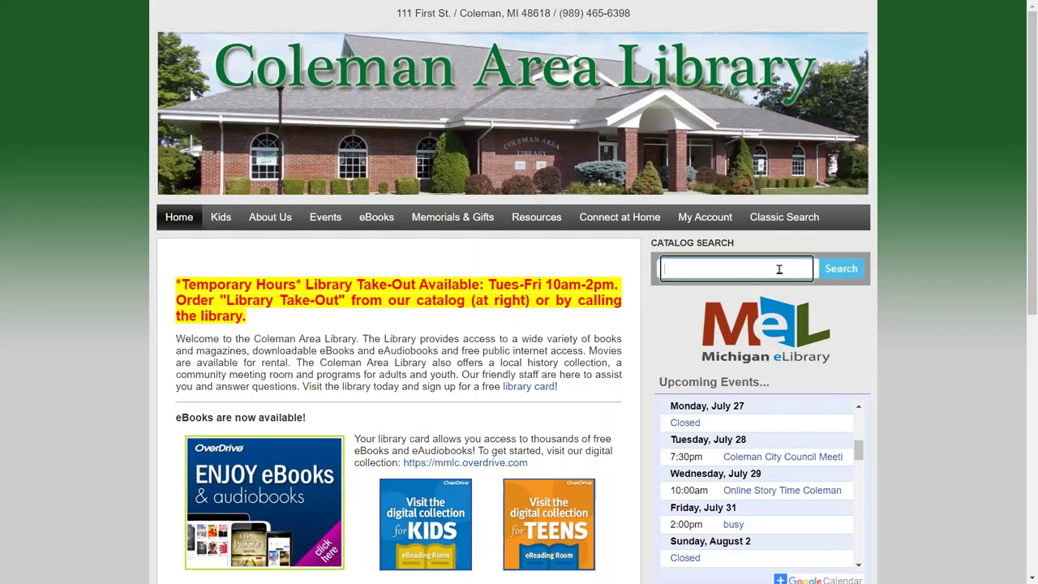
pyautogui.write('dragons')
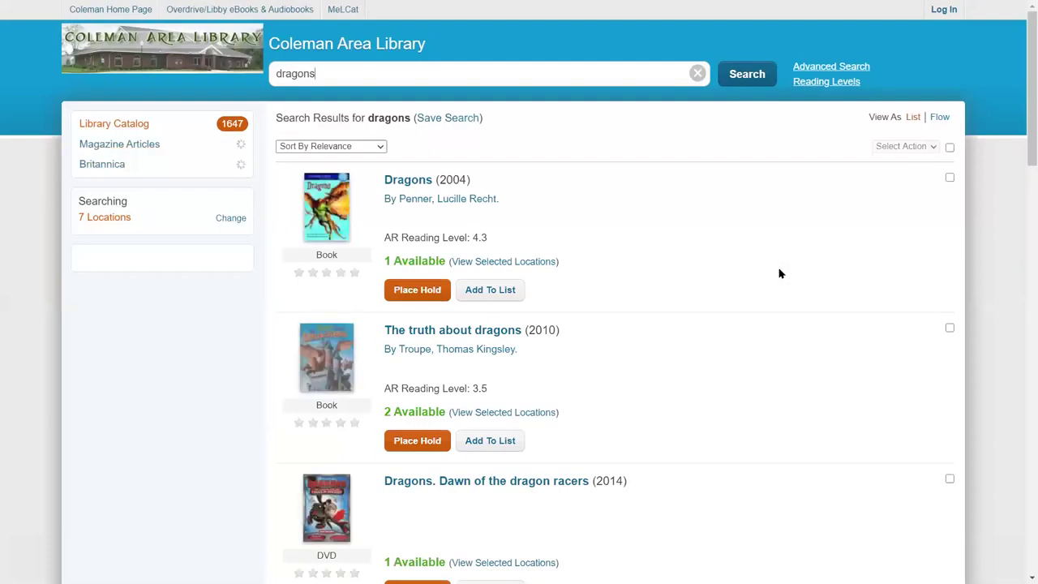
pyautogui.scroll(-1, 1022, 162)
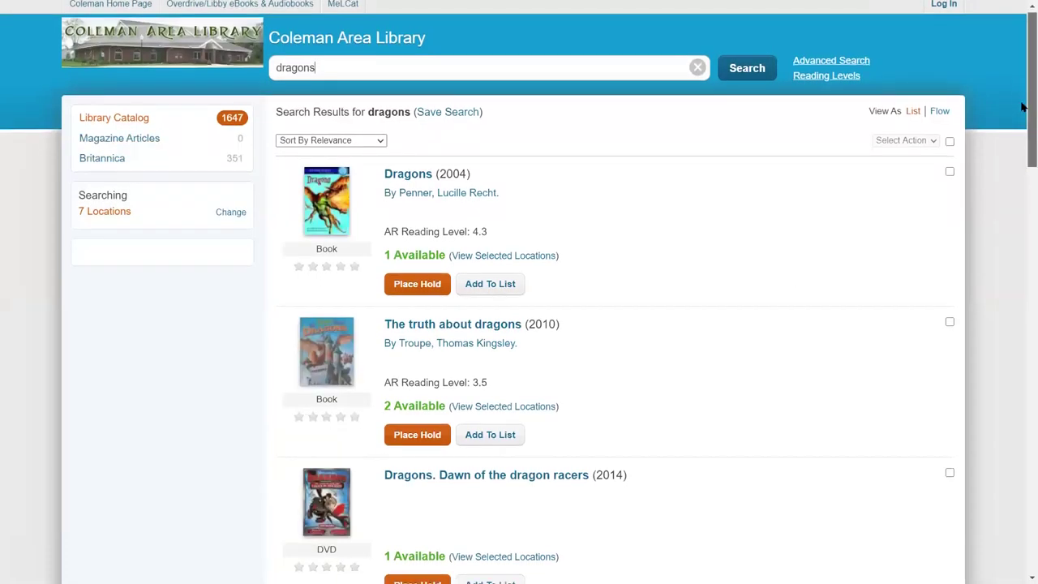
pyautogui.scroll(-6, 1022, 145)
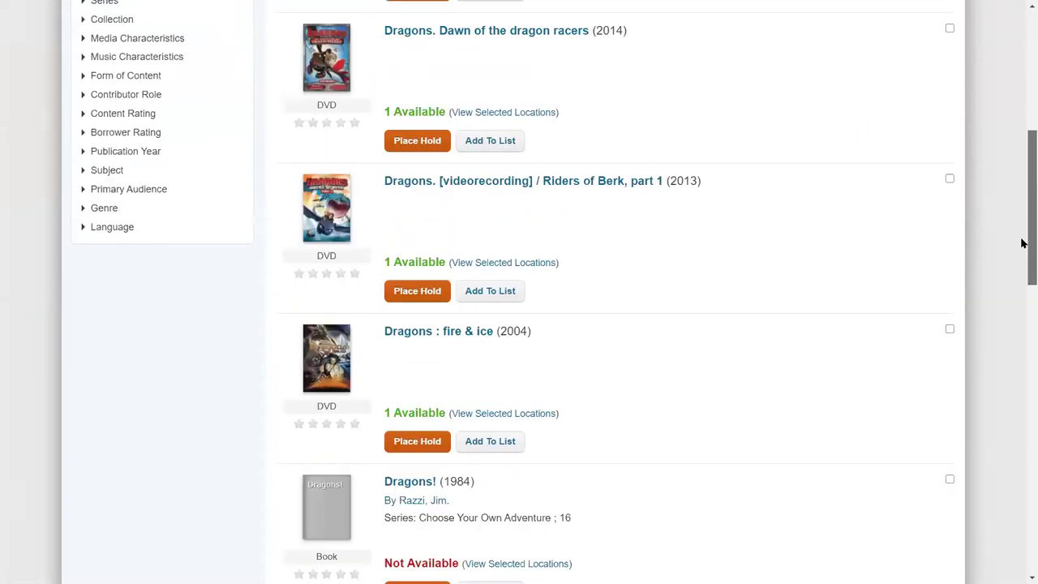
pyautogui.moveTo(1022, 256); pyautogui.dragTo(1022, 46)
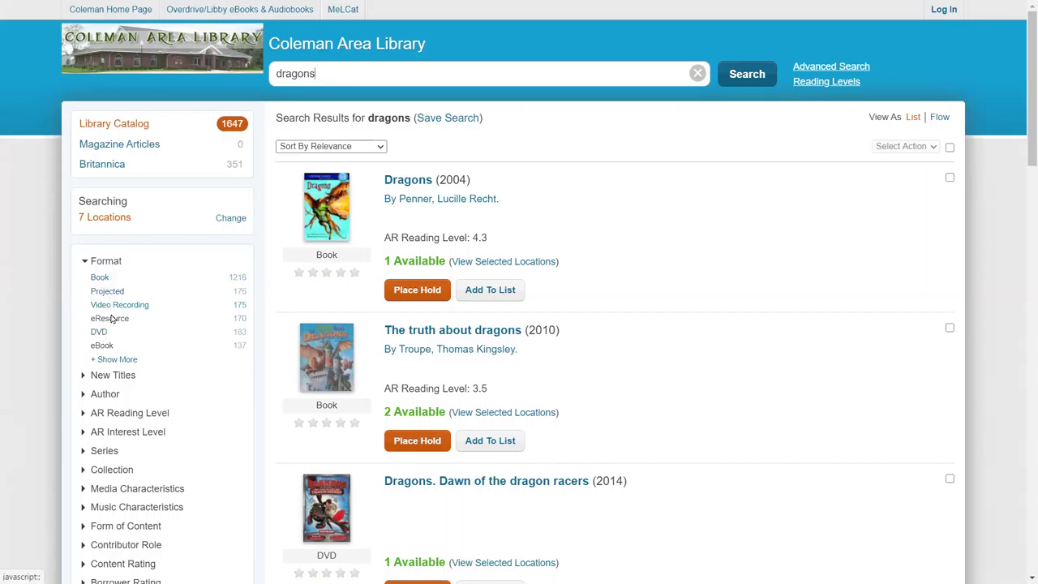
# Step: Expand the Format choices and apply the Book facet, narrowing the results to 1216 titles
pyautogui.click(112, 359)
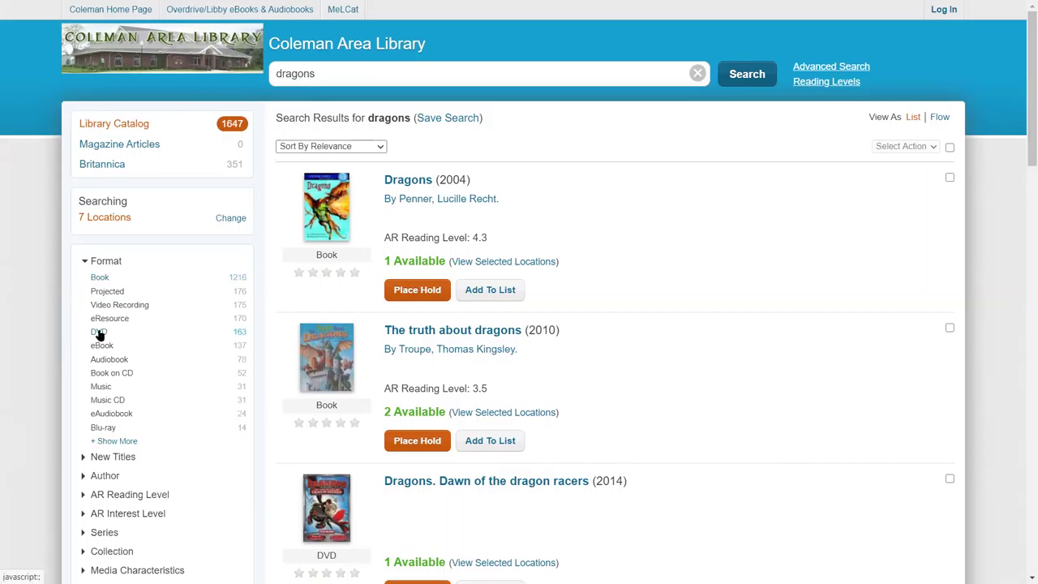
pyautogui.click(99, 279)
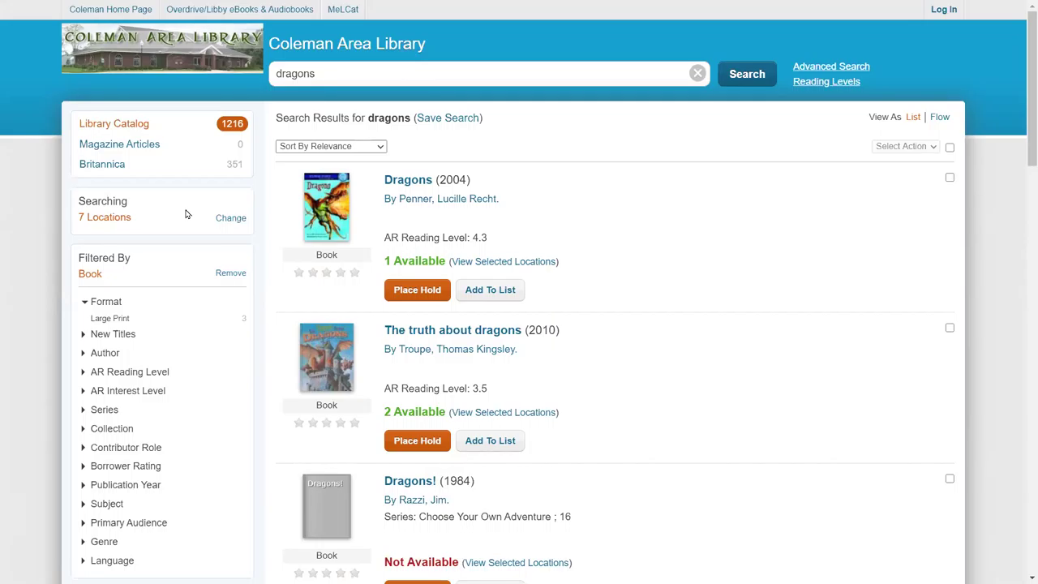
# Step: Set Coleman as the only search location, giving 352 dragons results
pyautogui.click(230, 217)
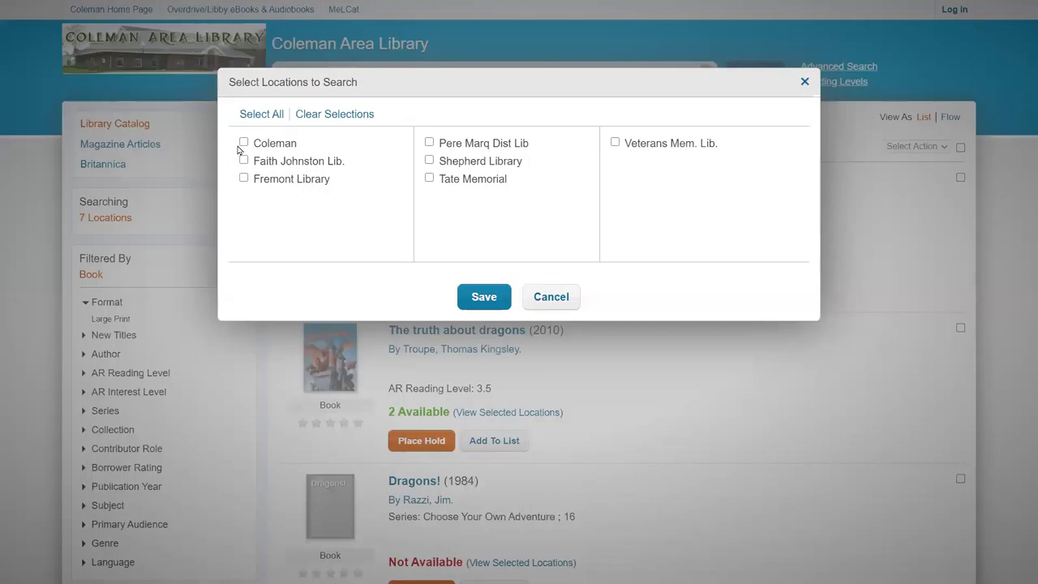
pyautogui.click(539, 298)
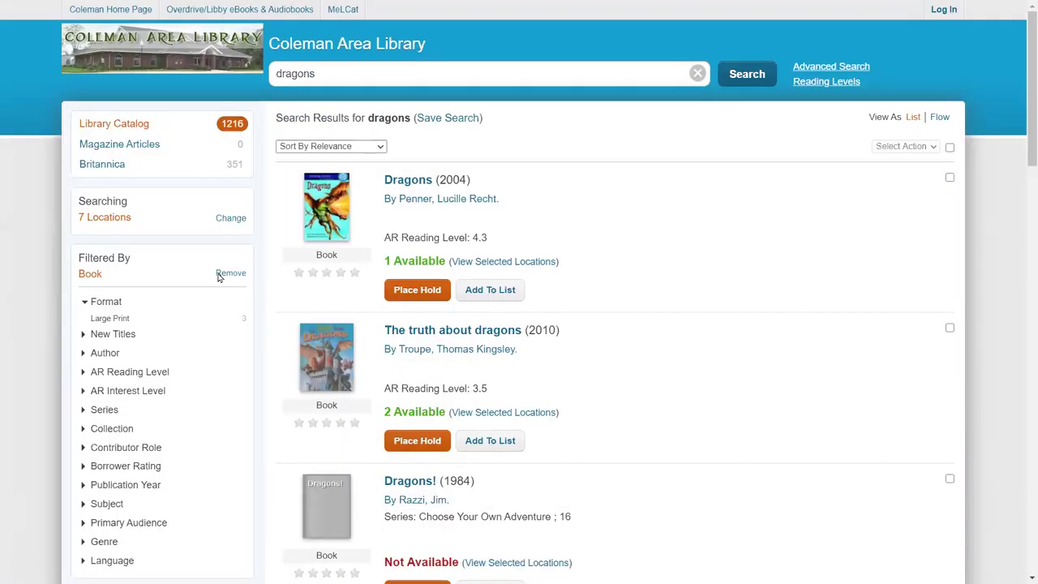
pyautogui.click(231, 219)
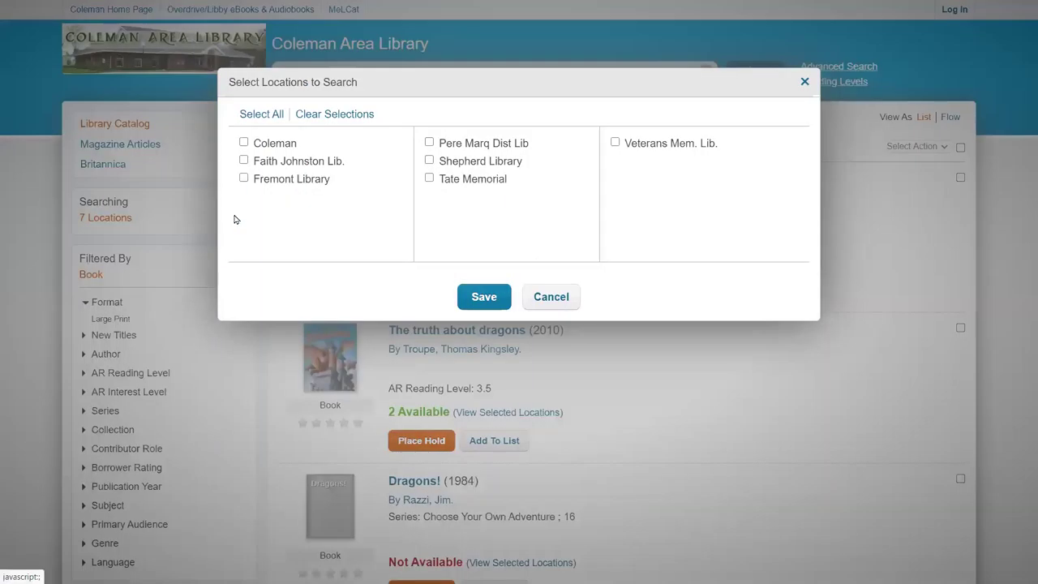
pyautogui.click(244, 143)
pyautogui.click(474, 306)
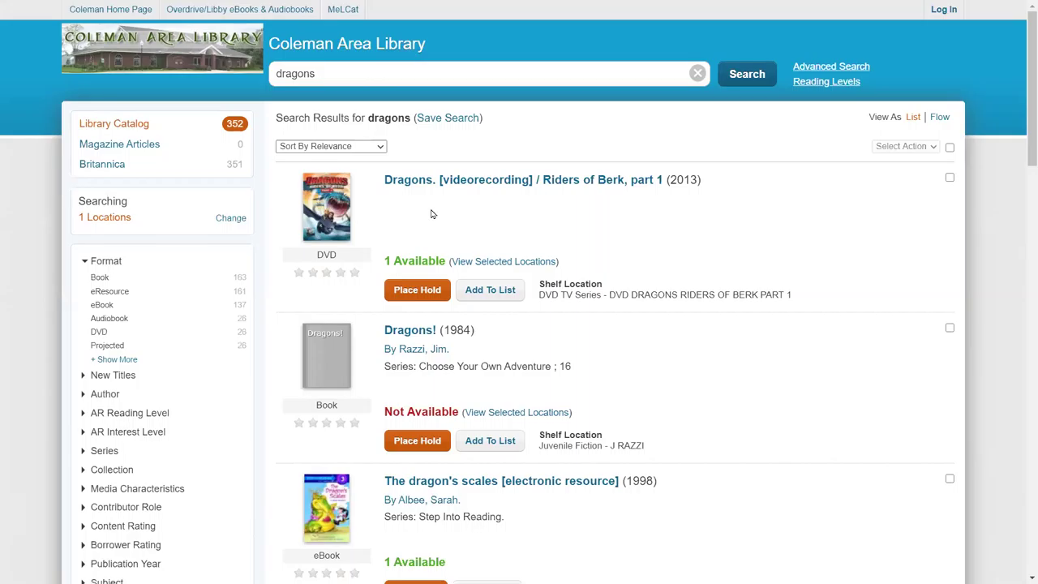
# Step: Replace 'dragons' with 'evanovich, janet' and run the search, returning 170 results
pyautogui.moveTo(334, 74); pyautogui.dragTo(185, 71)
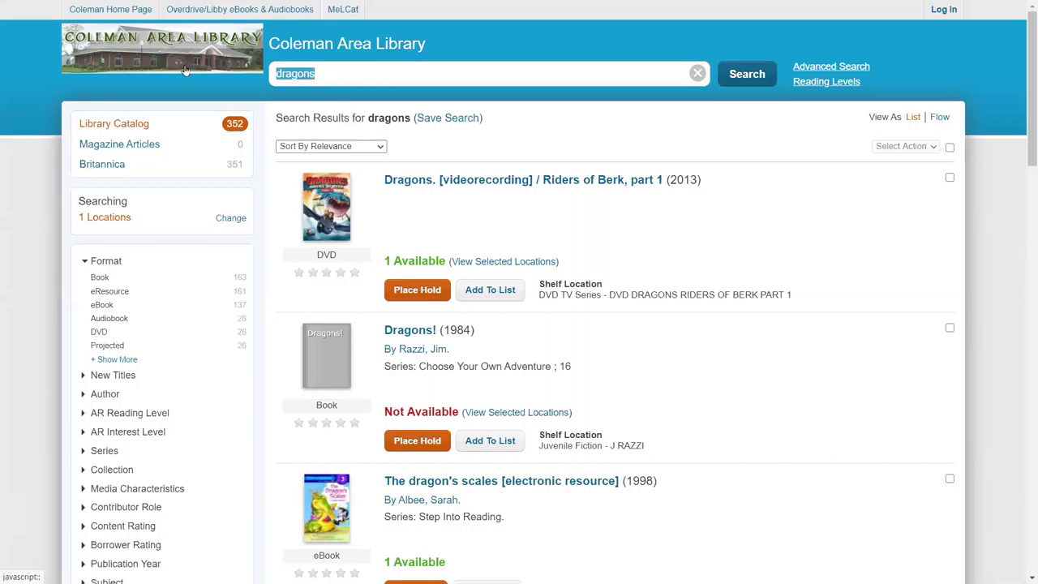
pyautogui.write('evanovich, janet')
pyautogui.press('Return')
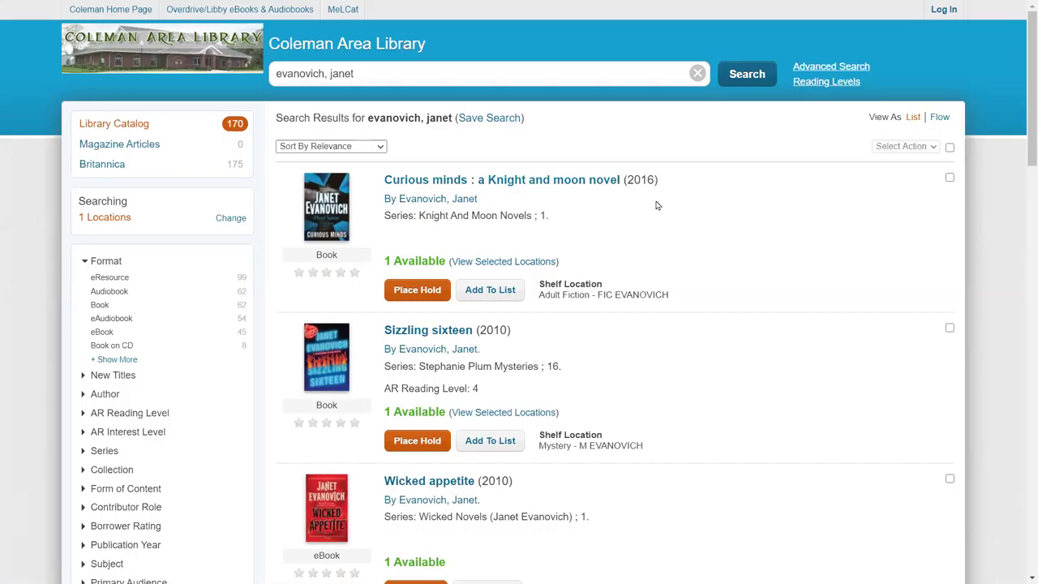
pyautogui.moveTo(551, 217); pyautogui.dragTo(384, 219)
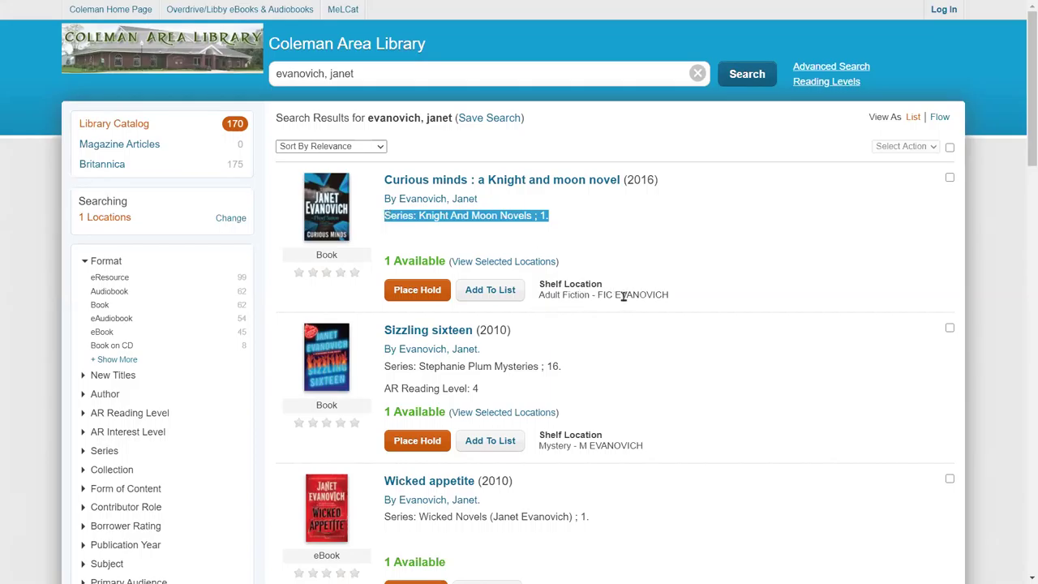
pyautogui.moveTo(641, 295); pyautogui.dragTo(538, 300)
pyautogui.click(649, 446)
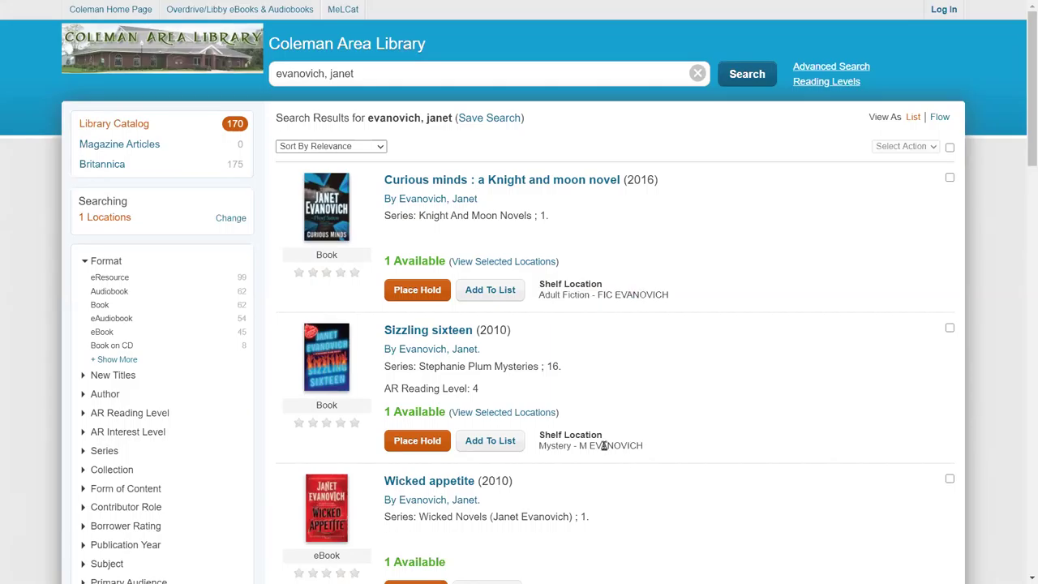
pyautogui.tripleClick(540, 453)
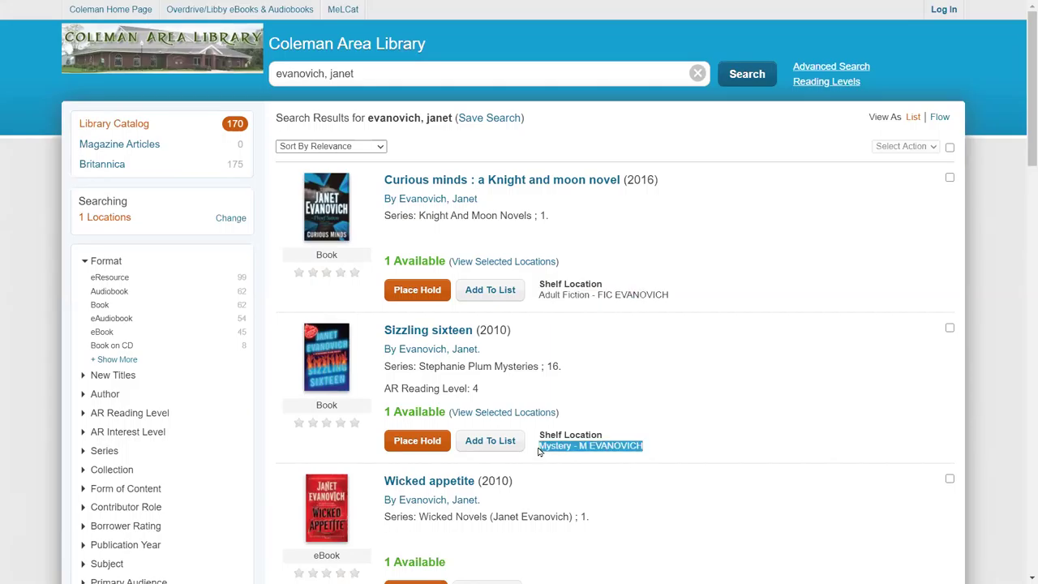
pyautogui.click(605, 371)
pyautogui.moveTo(565, 374); pyautogui.dragTo(402, 365)
pyautogui.click(556, 329)
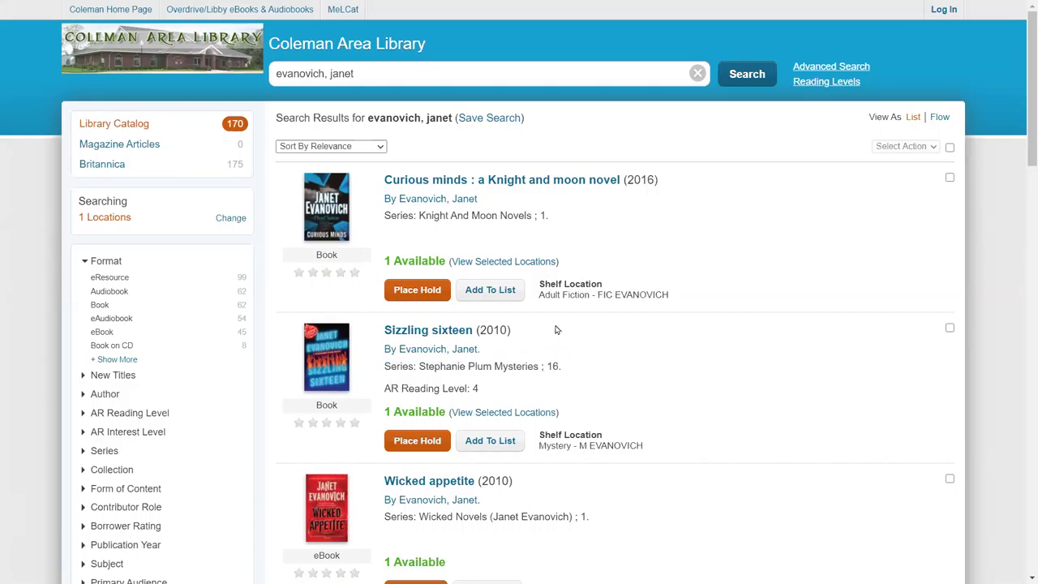
pyautogui.scroll(-4, 1022, 128)
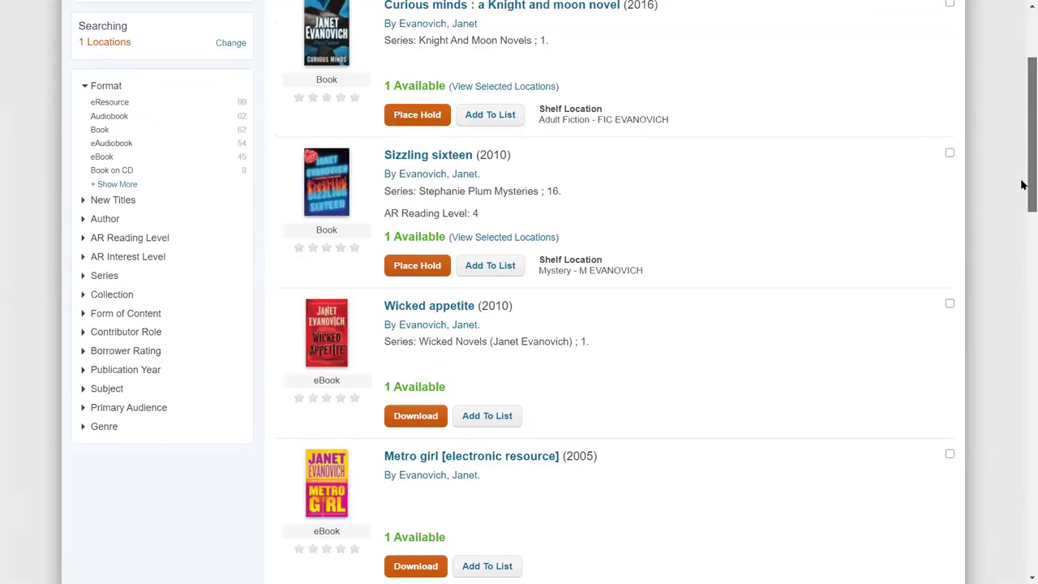
pyautogui.scroll(-5, 1022, 209)
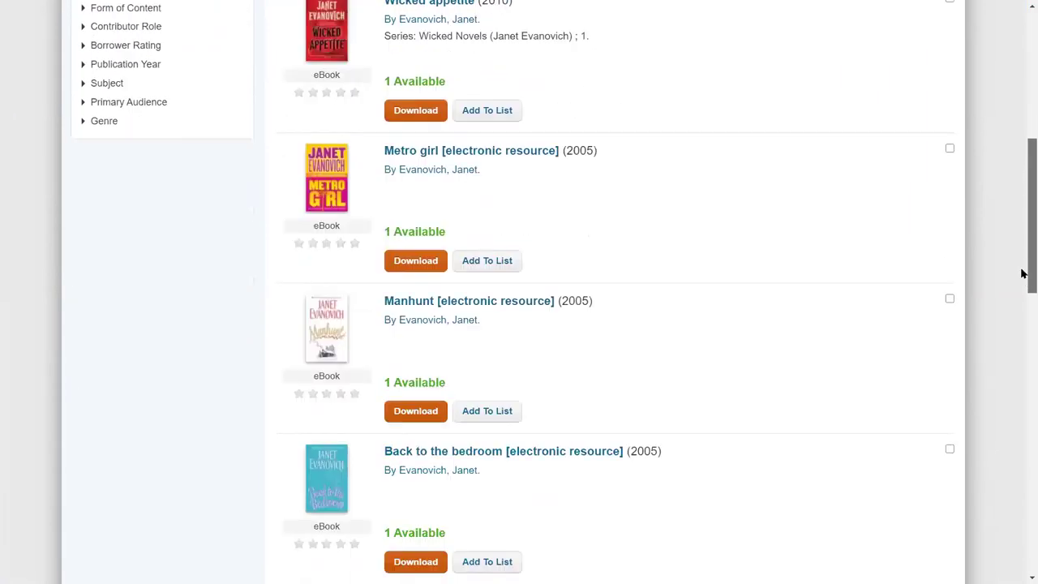
pyautogui.scroll(-1, 1024, 320)
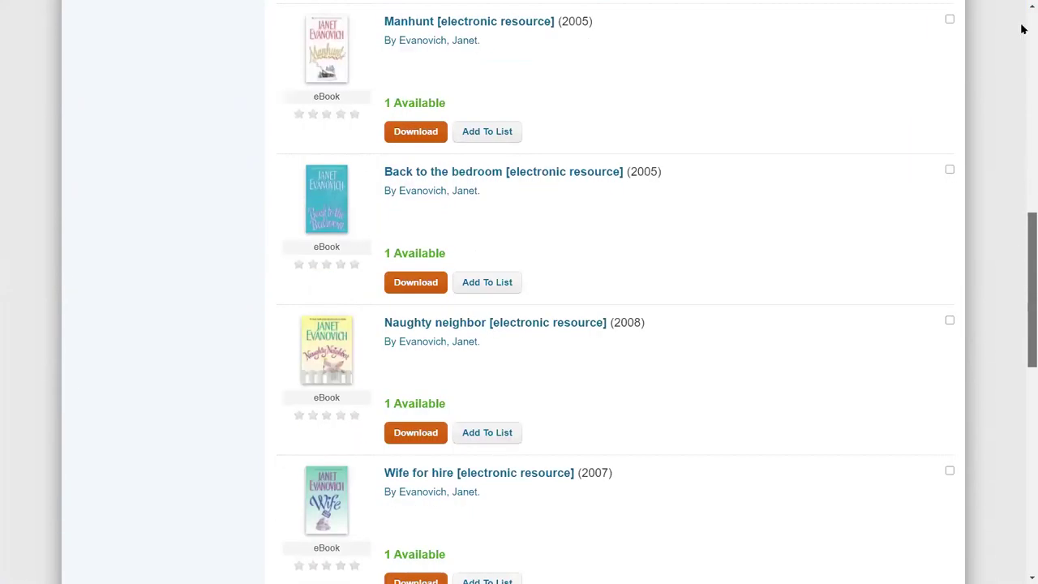
pyautogui.scroll(10, 1024, 28)
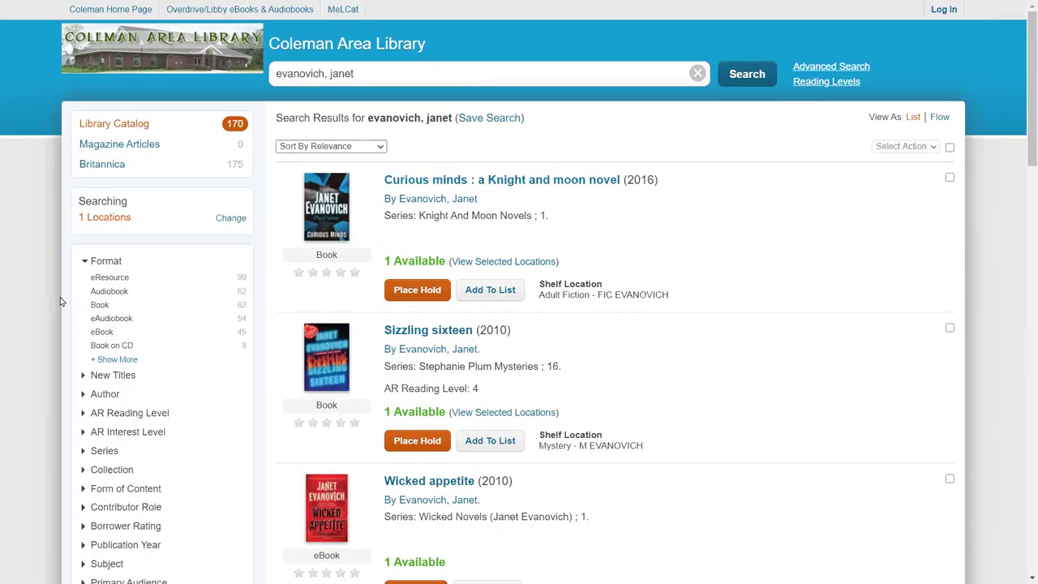
pyautogui.click(100, 306)
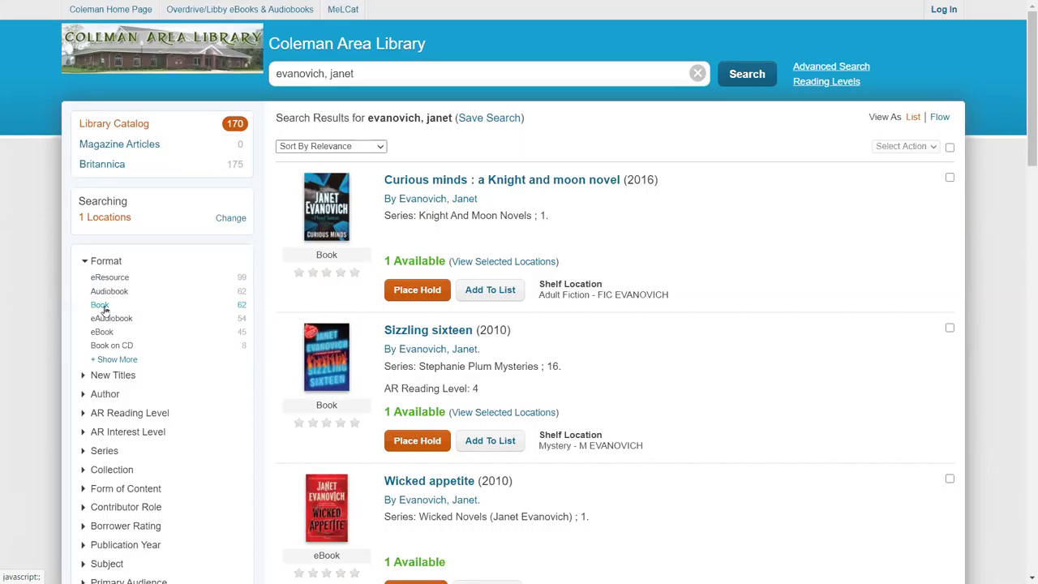
# Step: Filter the author's results to Book (62 titles) and place a hold on Curious minds
pyautogui.click(101, 305)
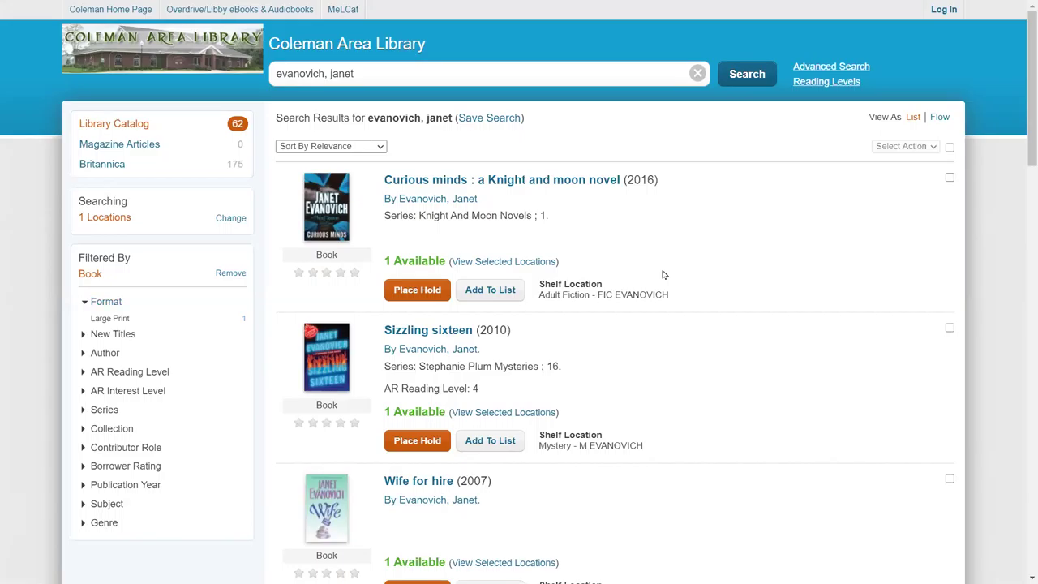
pyautogui.click(431, 290)
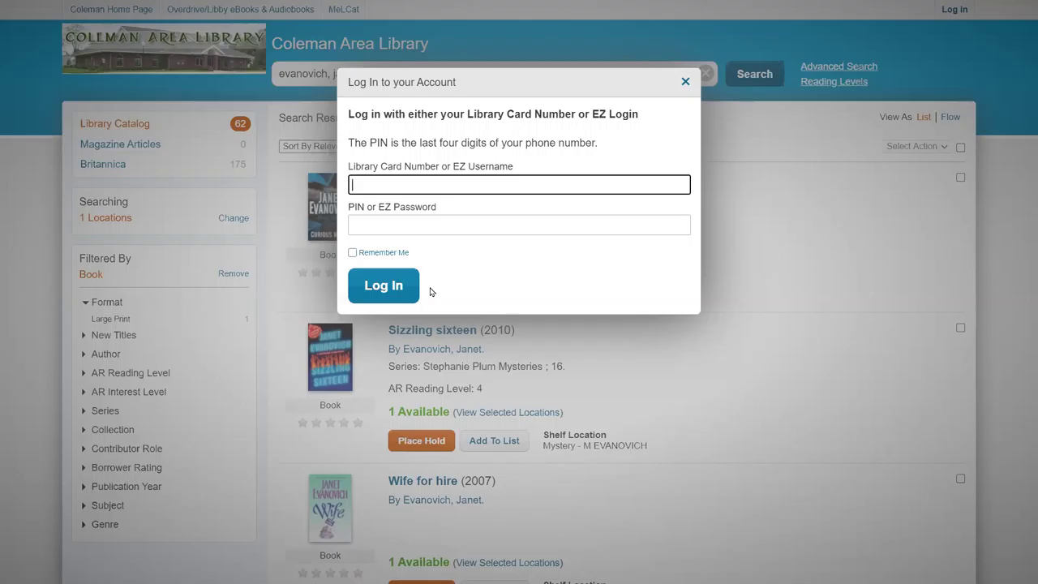
# Step: Close the Log In to your Account dialog without entering a PIN
pyautogui.click(431, 225)
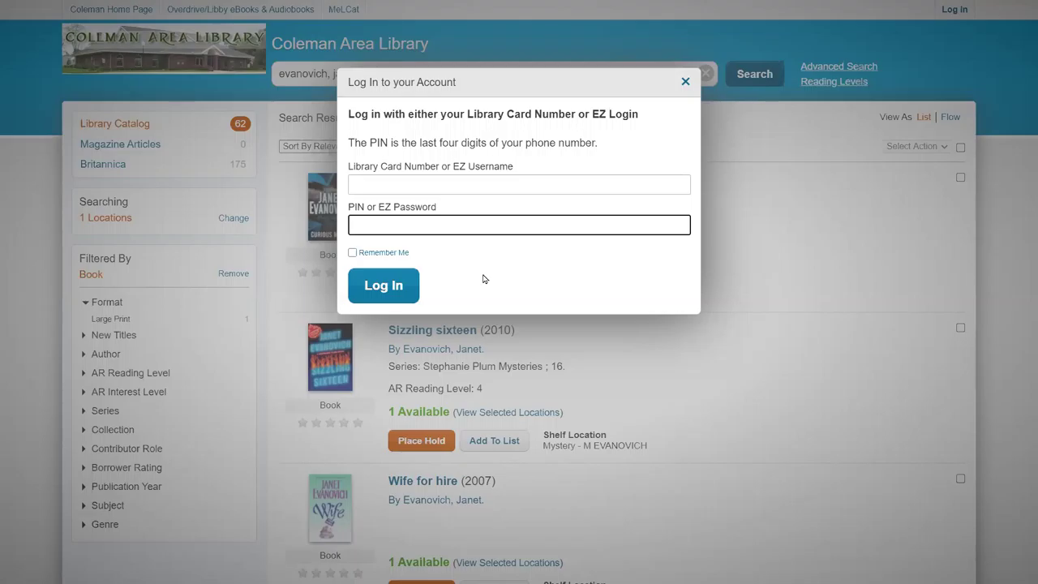
pyautogui.click(685, 82)
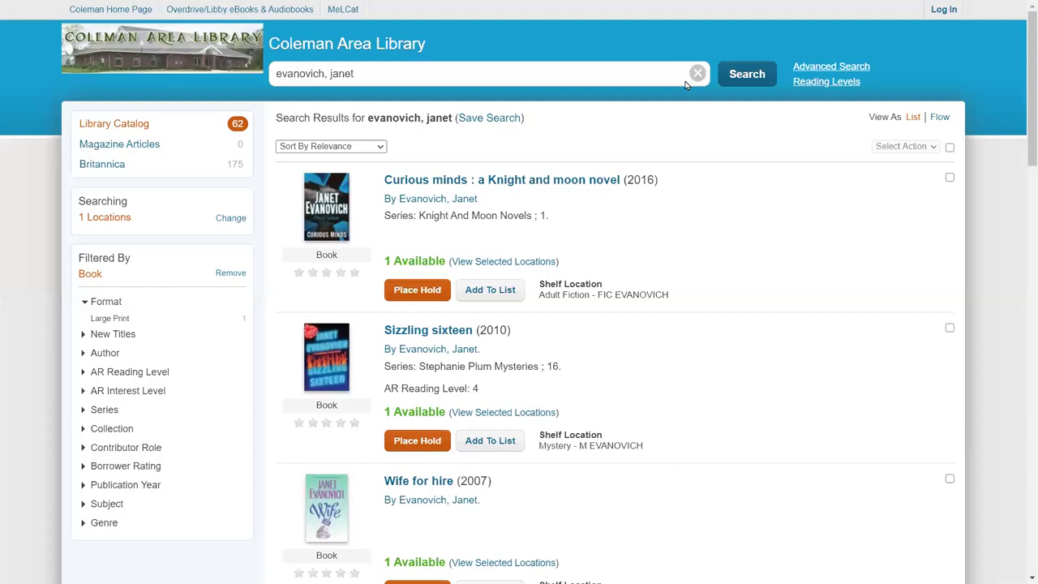